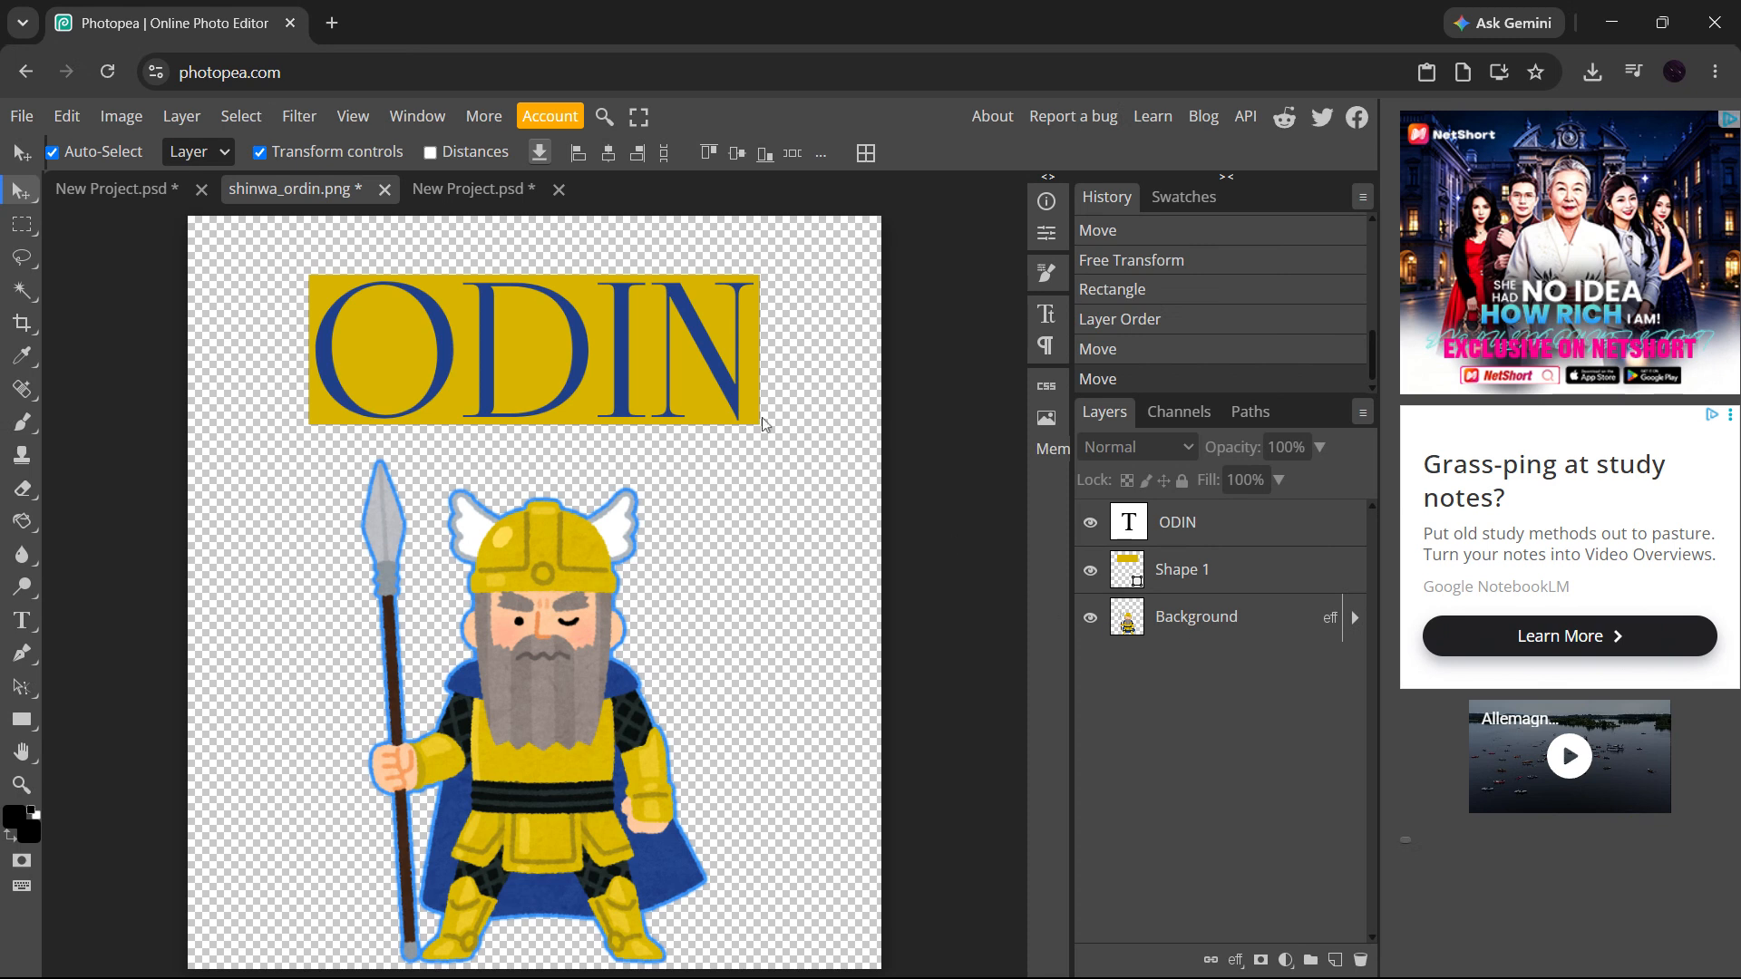
pyautogui.click(422, 127)
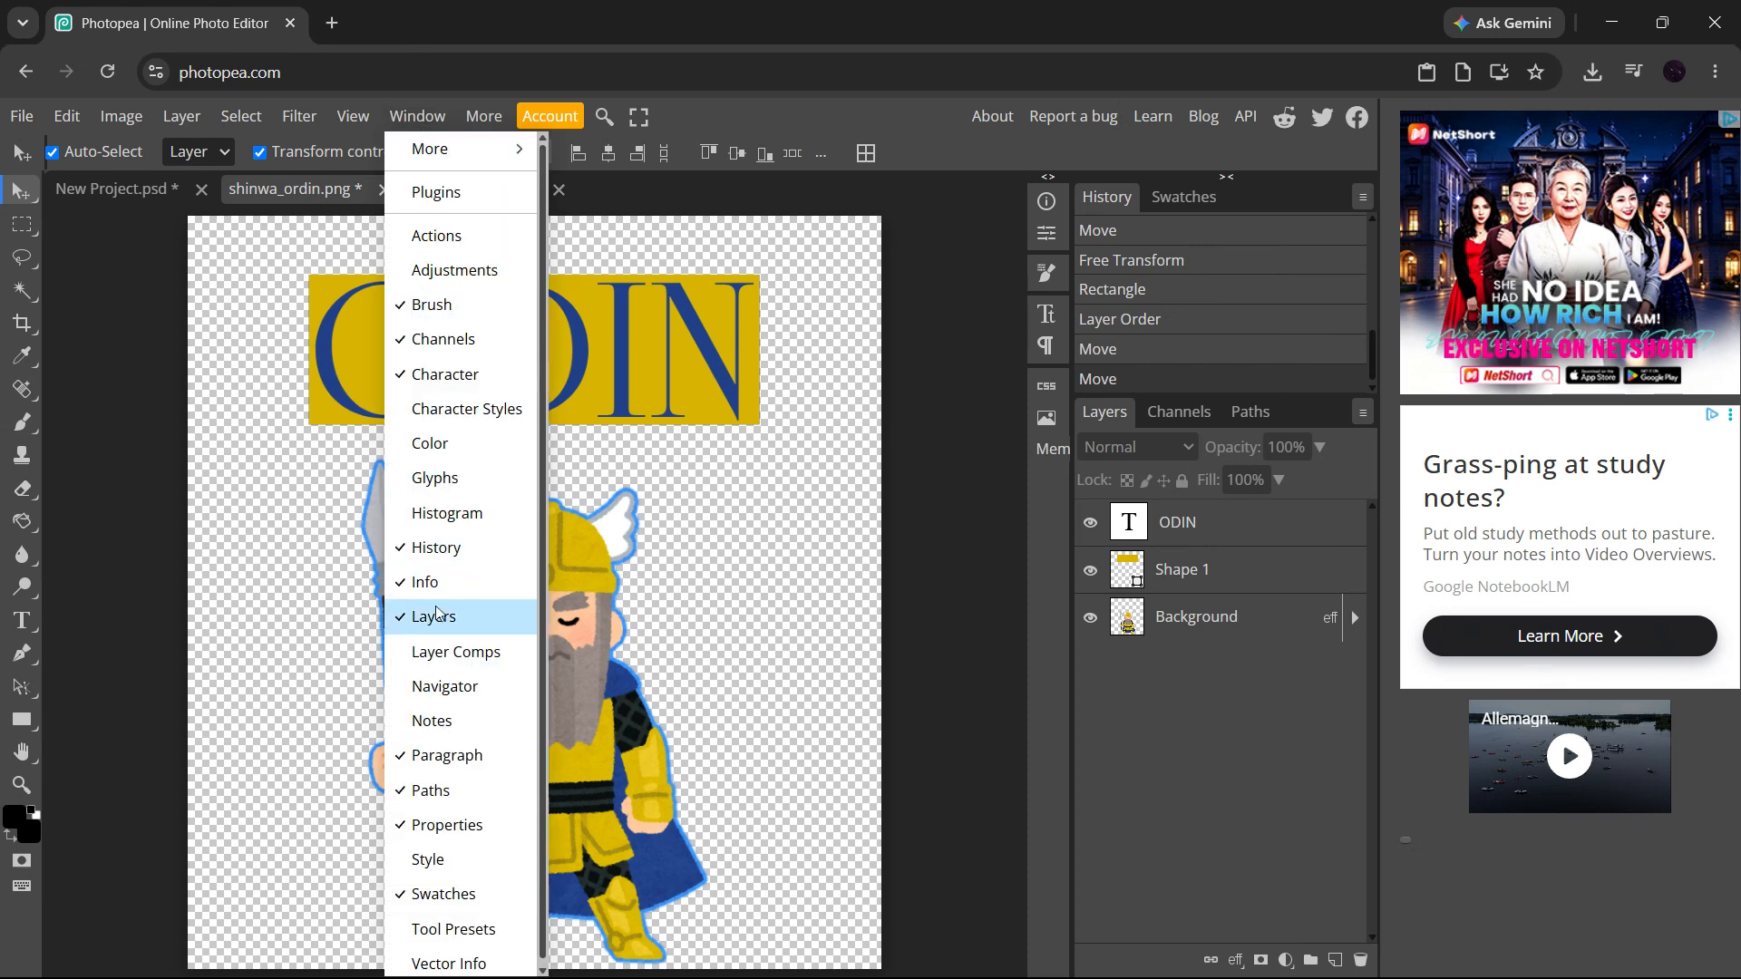
pyautogui.click(1244, 754)
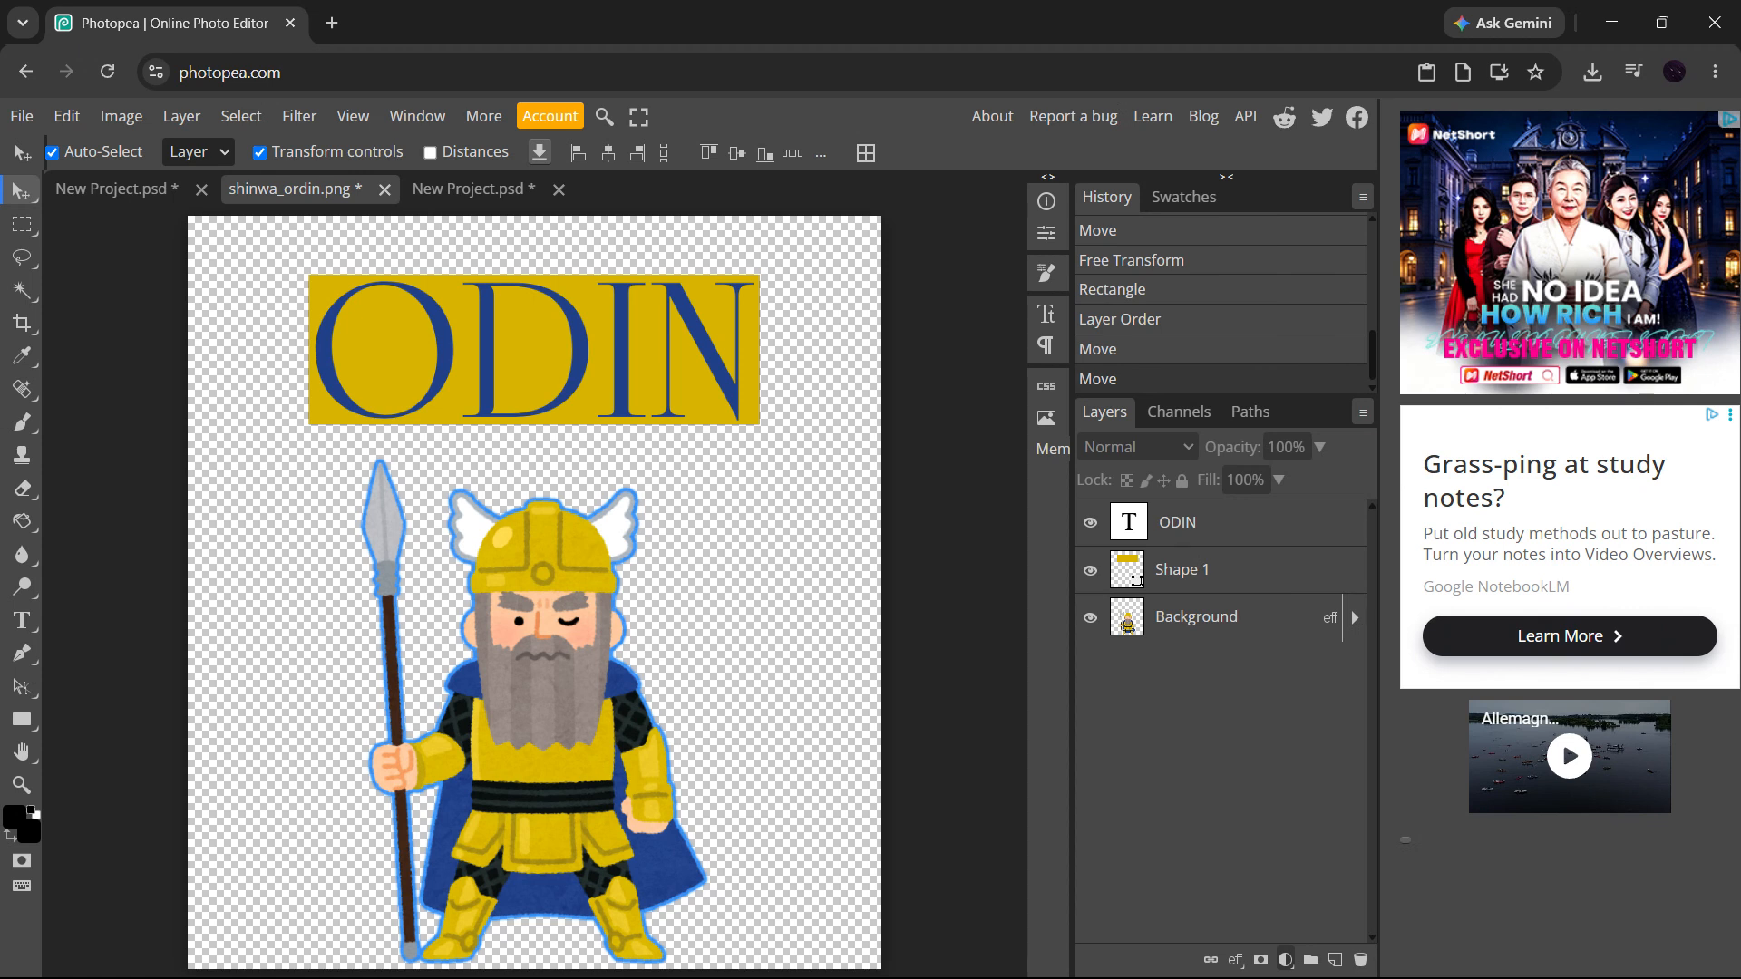
# Step: Add a Hue/Saturation adjustment layer above the ODIN text layer and shift its master hue to -20
pyautogui.click(1291, 960)
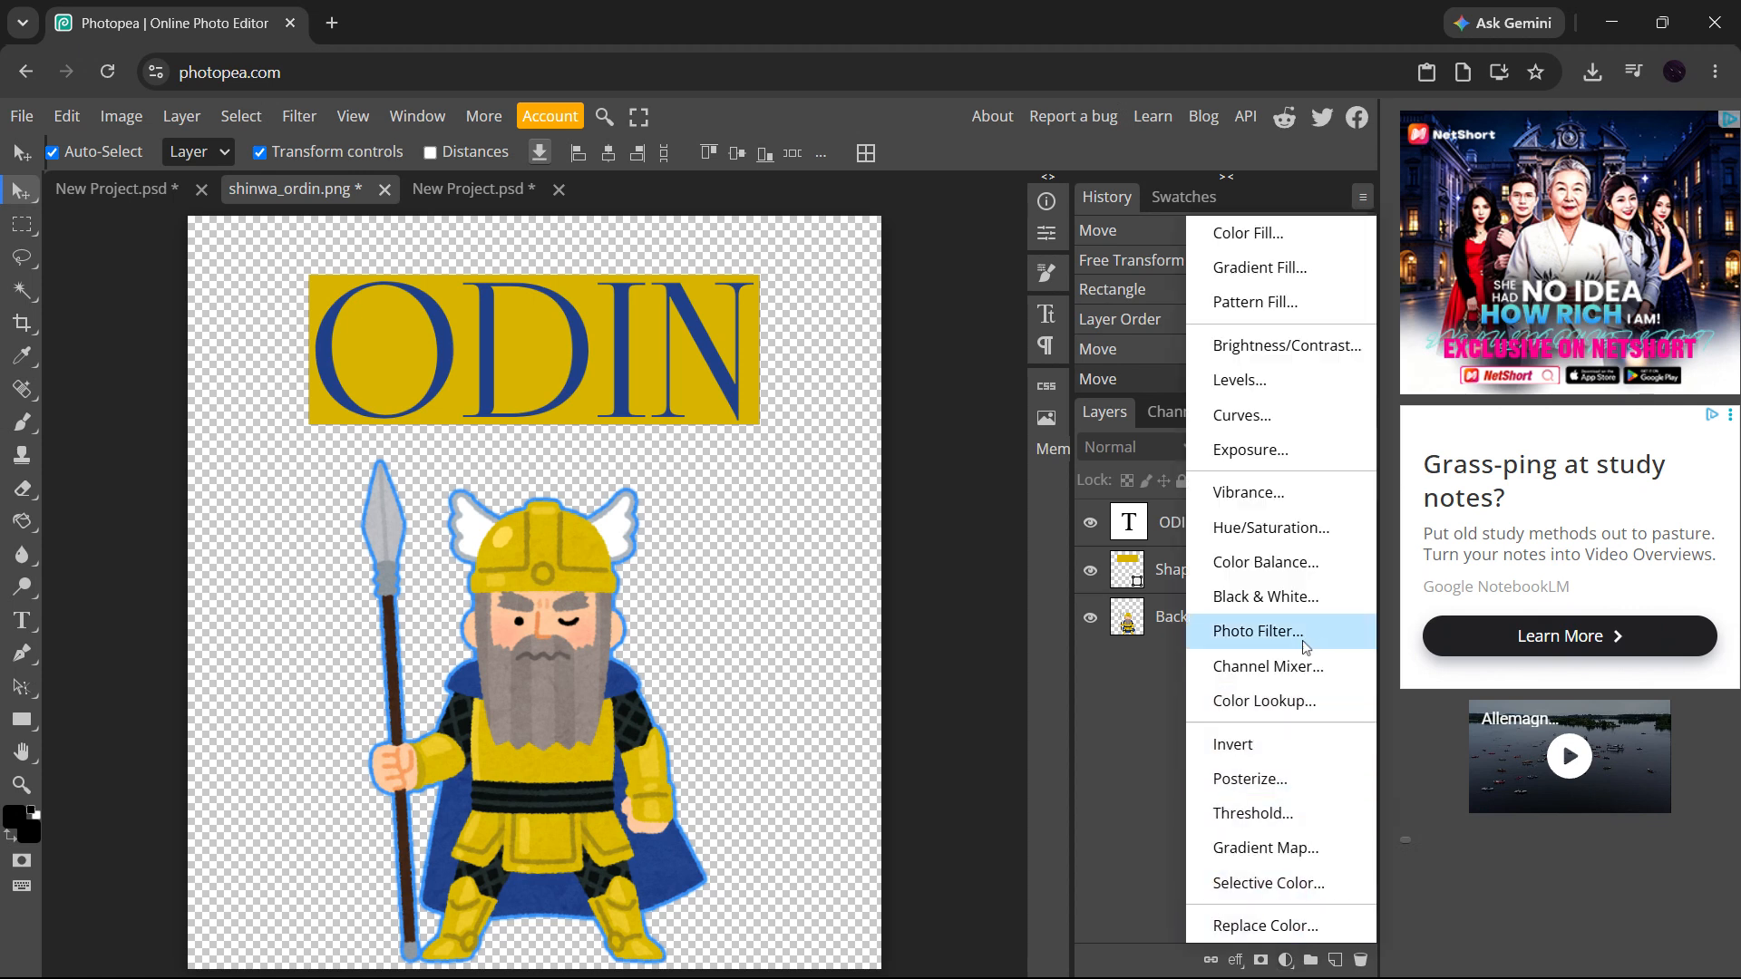
pyautogui.click(1306, 530)
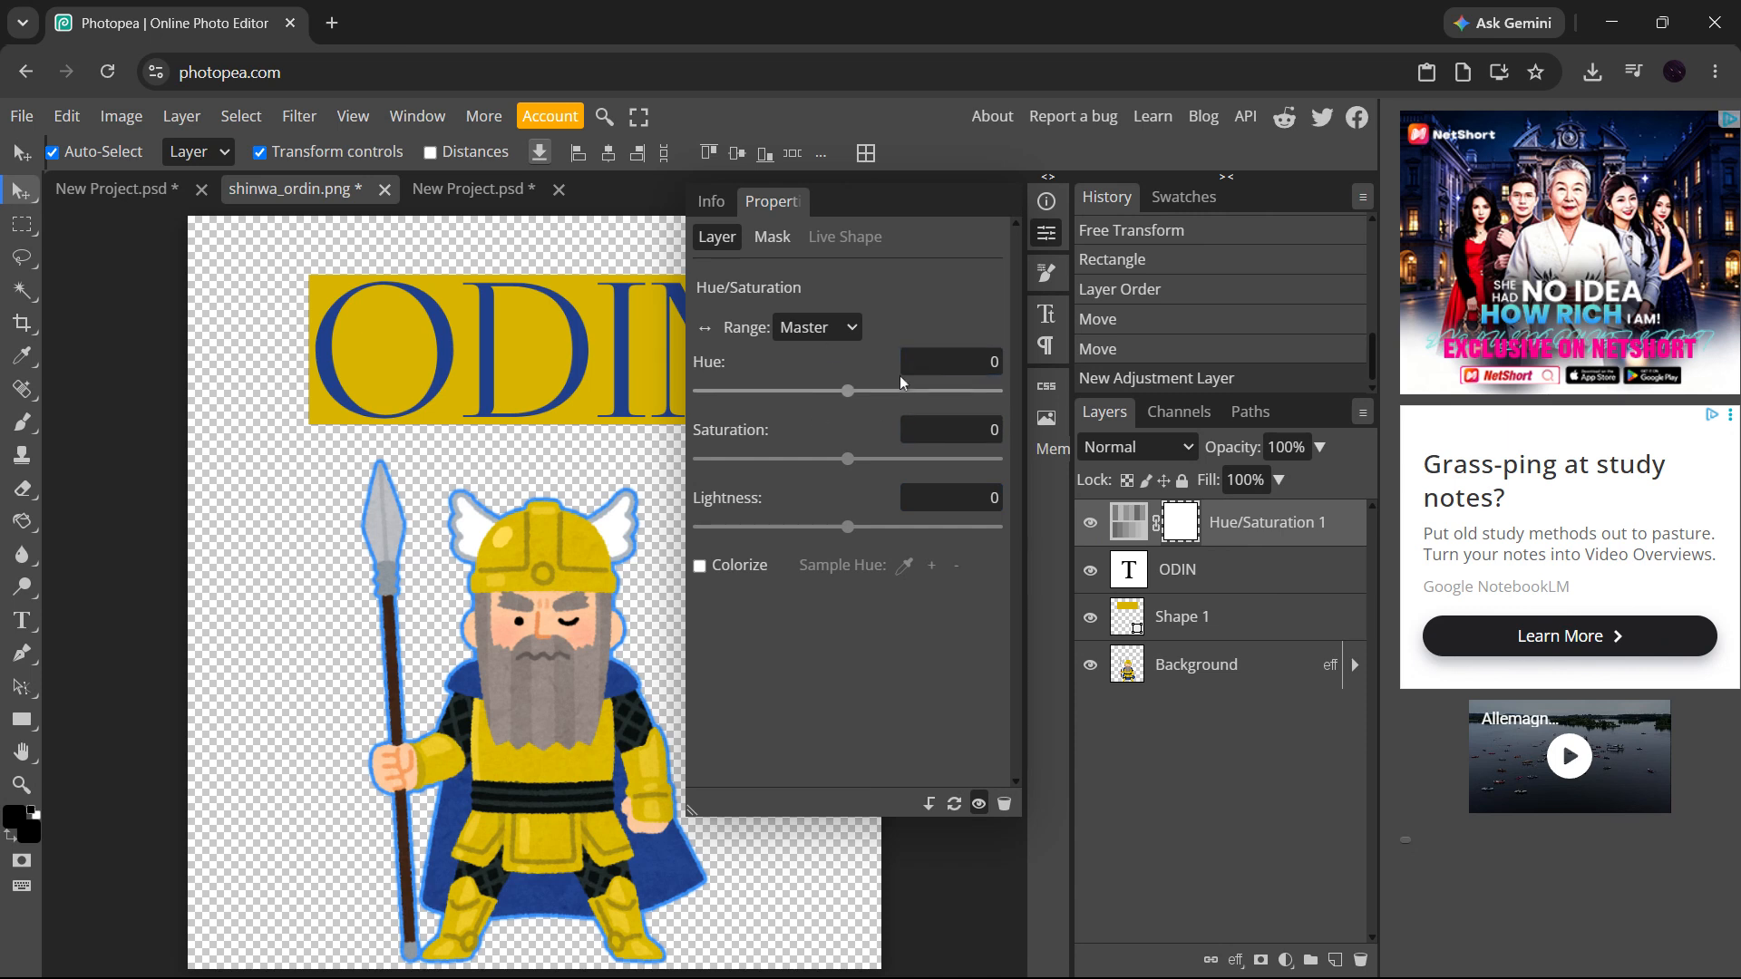
pyautogui.press('Tab')
pyautogui.click(867, 397)
pyautogui.moveTo(870, 404)
pyautogui.mouseDown()
pyautogui.moveTo(701, 398)
pyautogui.moveTo(1009, 444)
pyautogui.moveTo(833, 420)
pyautogui.moveTo(866, 423)
pyautogui.mouseUp()
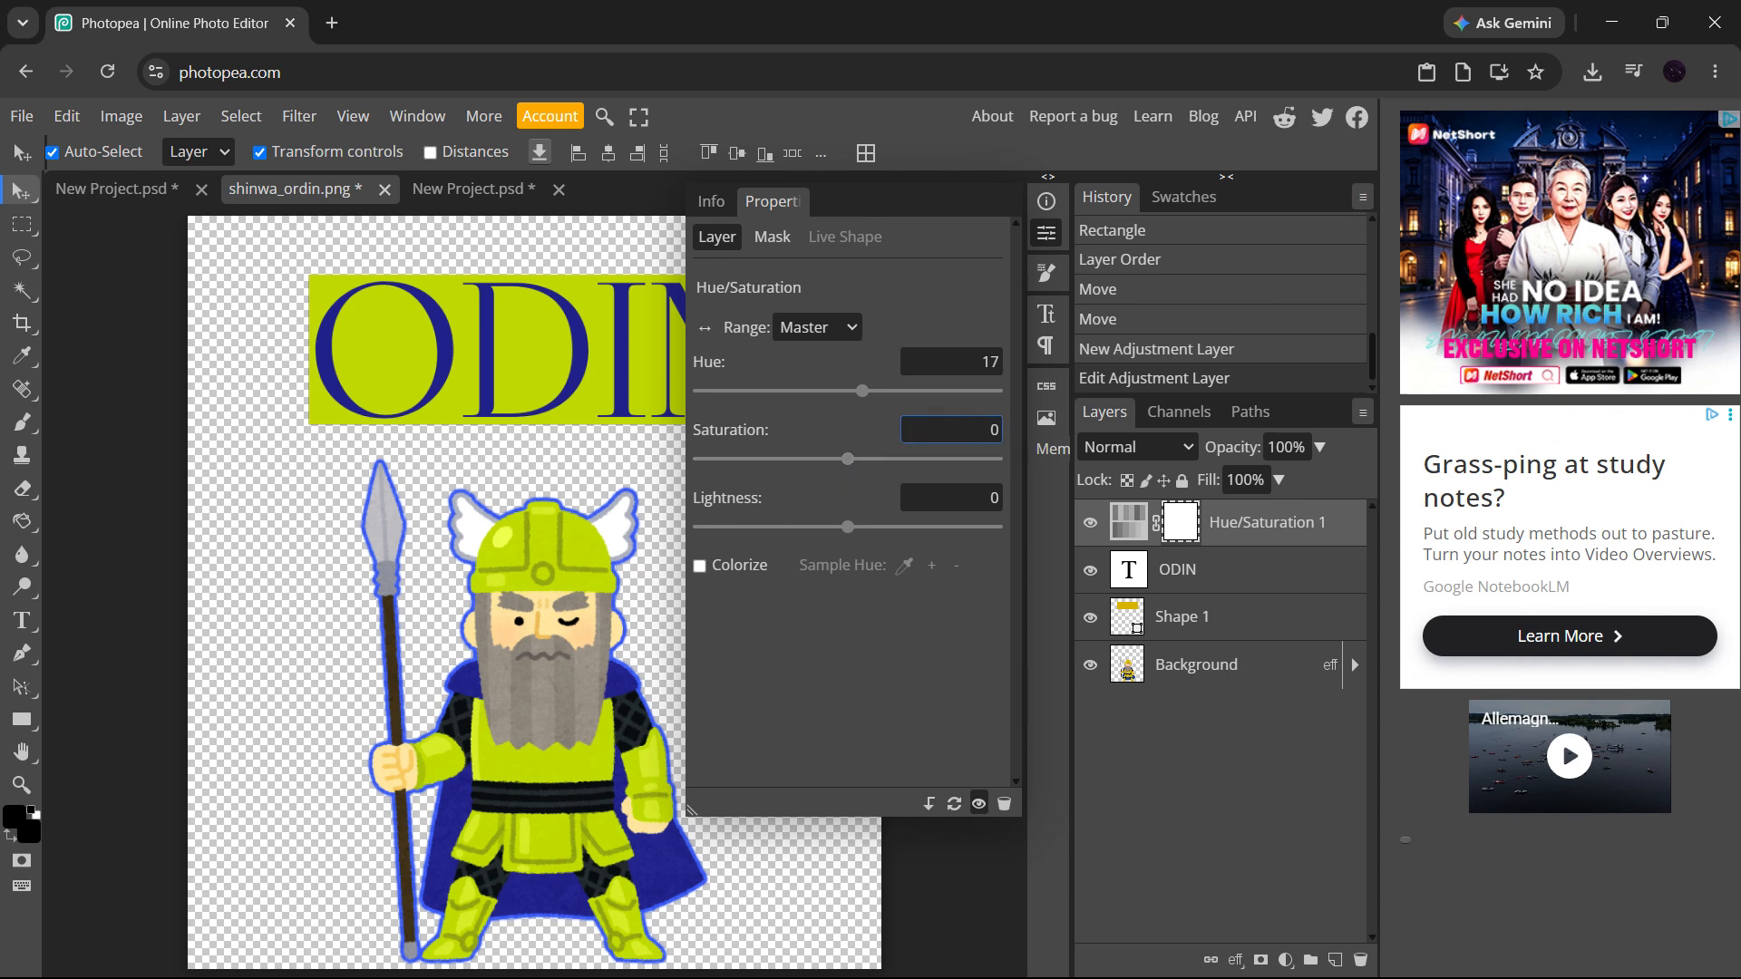
pyautogui.moveTo(860, 394); pyautogui.dragTo(834, 392)
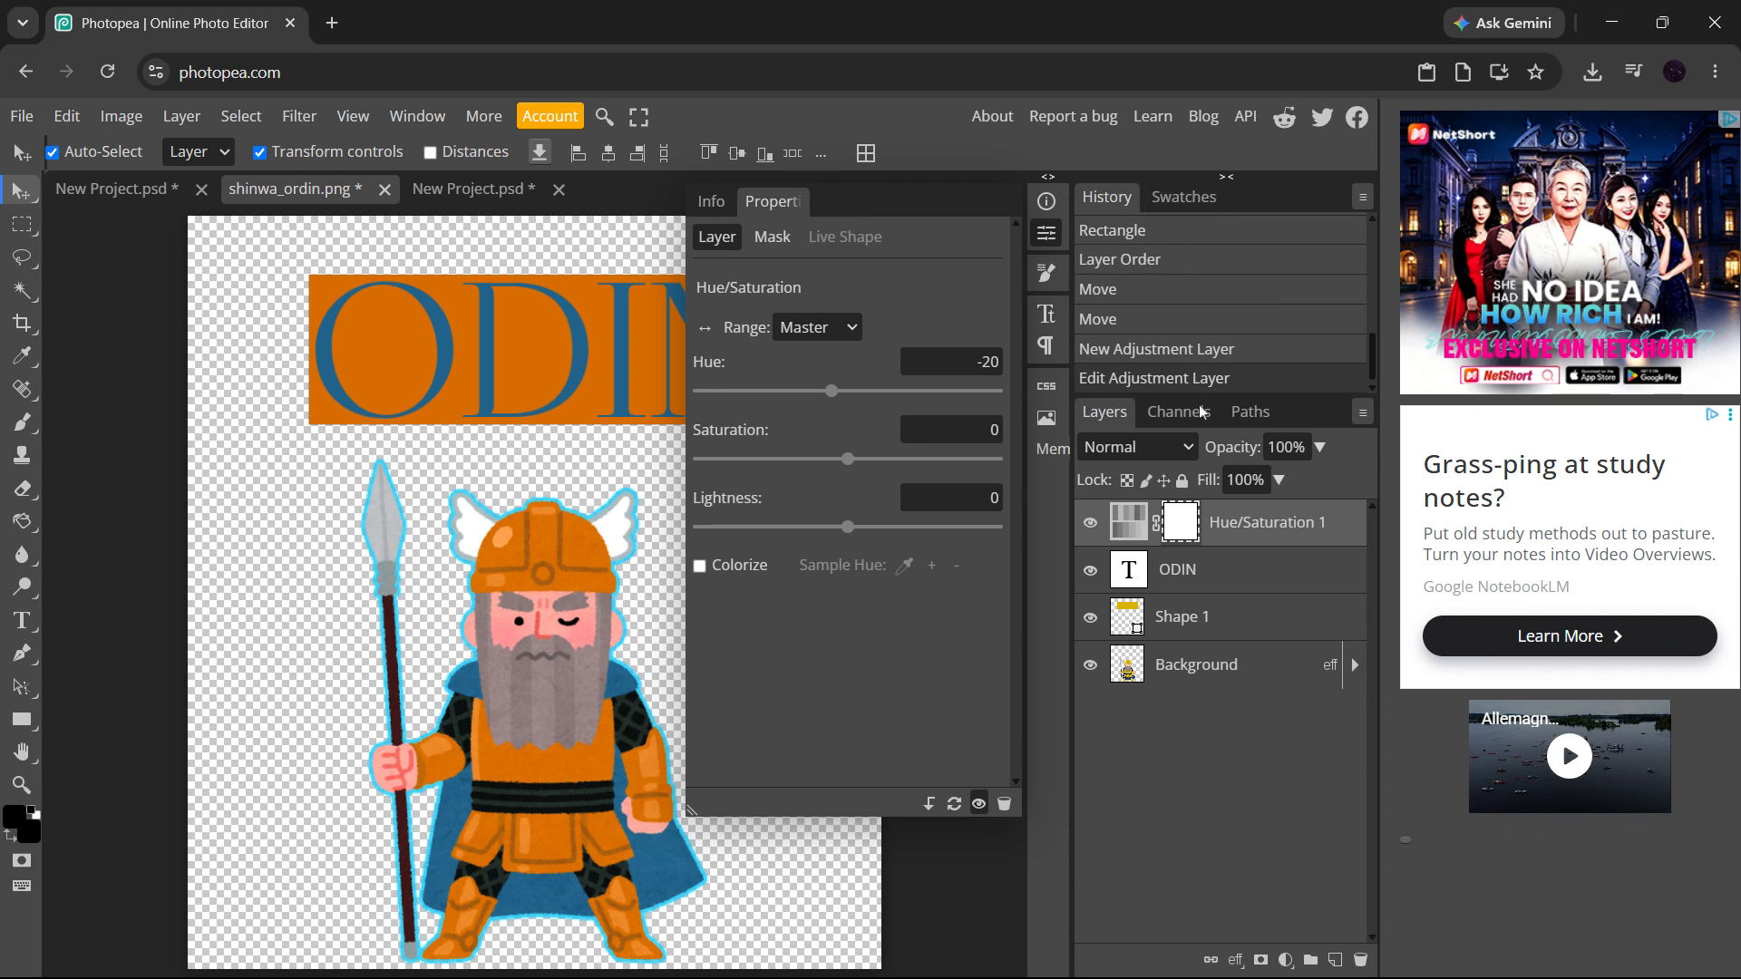
# Step: Toggle the Hue/Saturation layer's visibility repeatedly to compare the orange-shifted artwork with its original colours, leaving the layer shown
pyautogui.click(1090, 526)
pyautogui.click(1090, 531)
pyautogui.click(1089, 530)
pyautogui.click(1090, 531)
pyautogui.click(1089, 531)
pyautogui.click(1089, 530)
pyautogui.click(1089, 530)
pyautogui.click(1089, 531)
pyautogui.click(1089, 531)
pyautogui.click(1089, 531)
pyautogui.click(1090, 531)
pyautogui.click(1089, 530)
pyautogui.click(1089, 531)
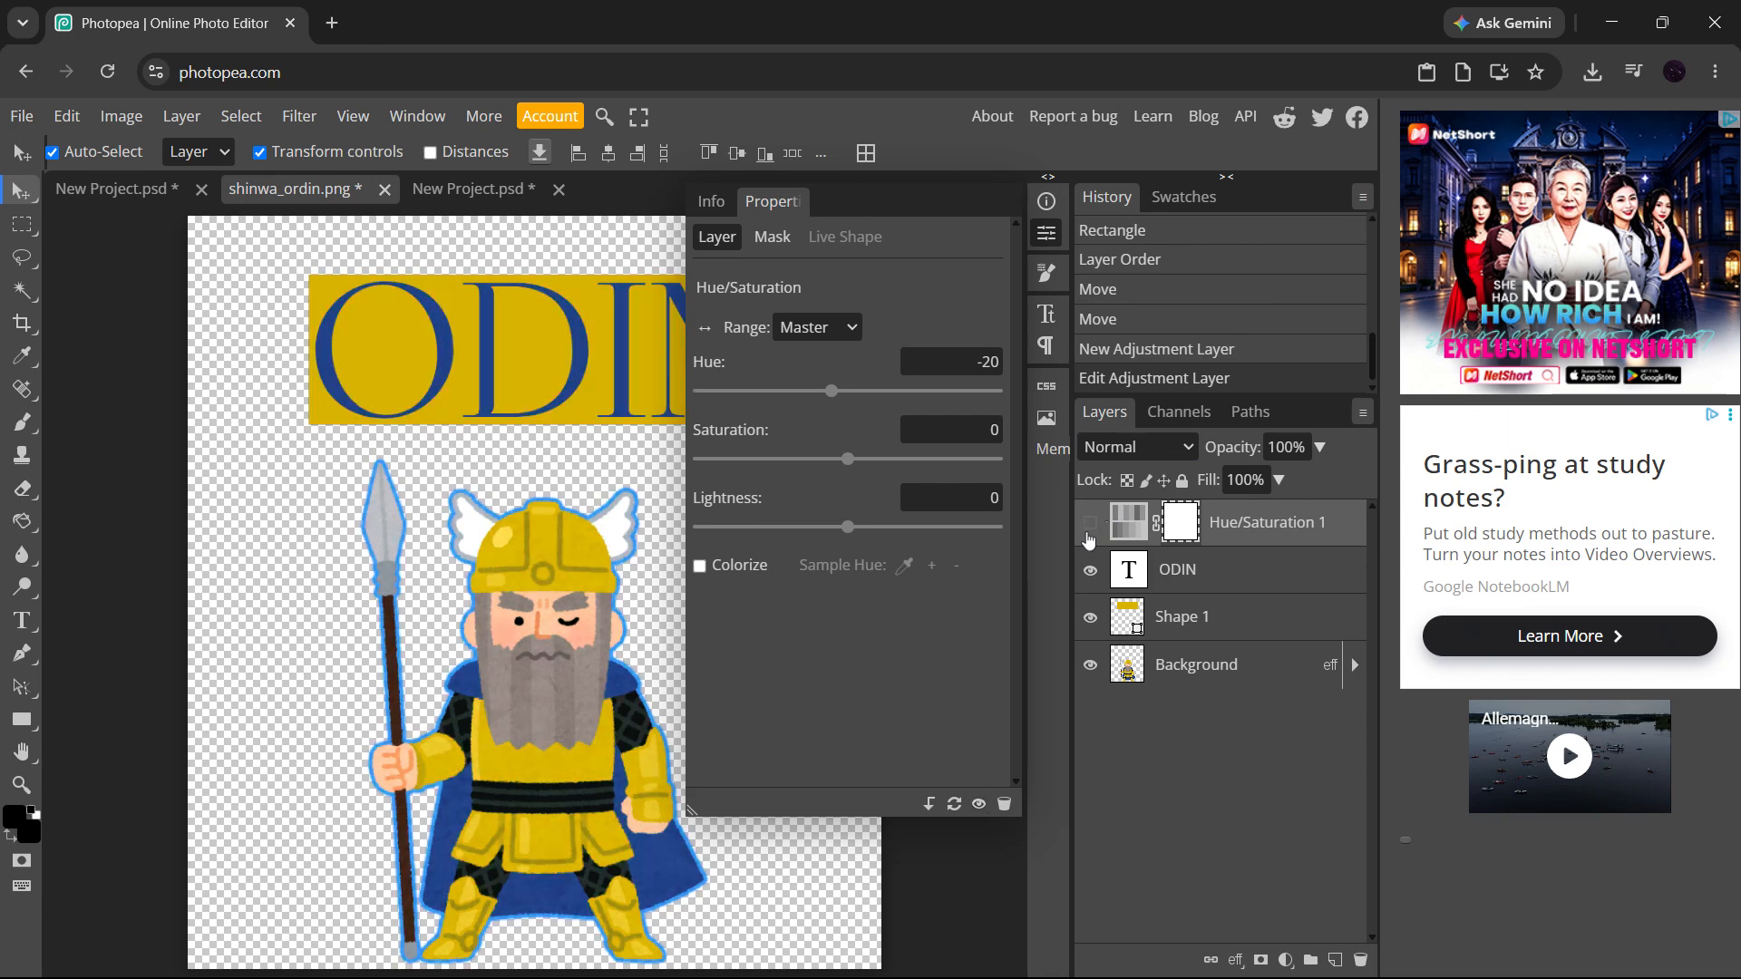
pyautogui.click(1090, 530)
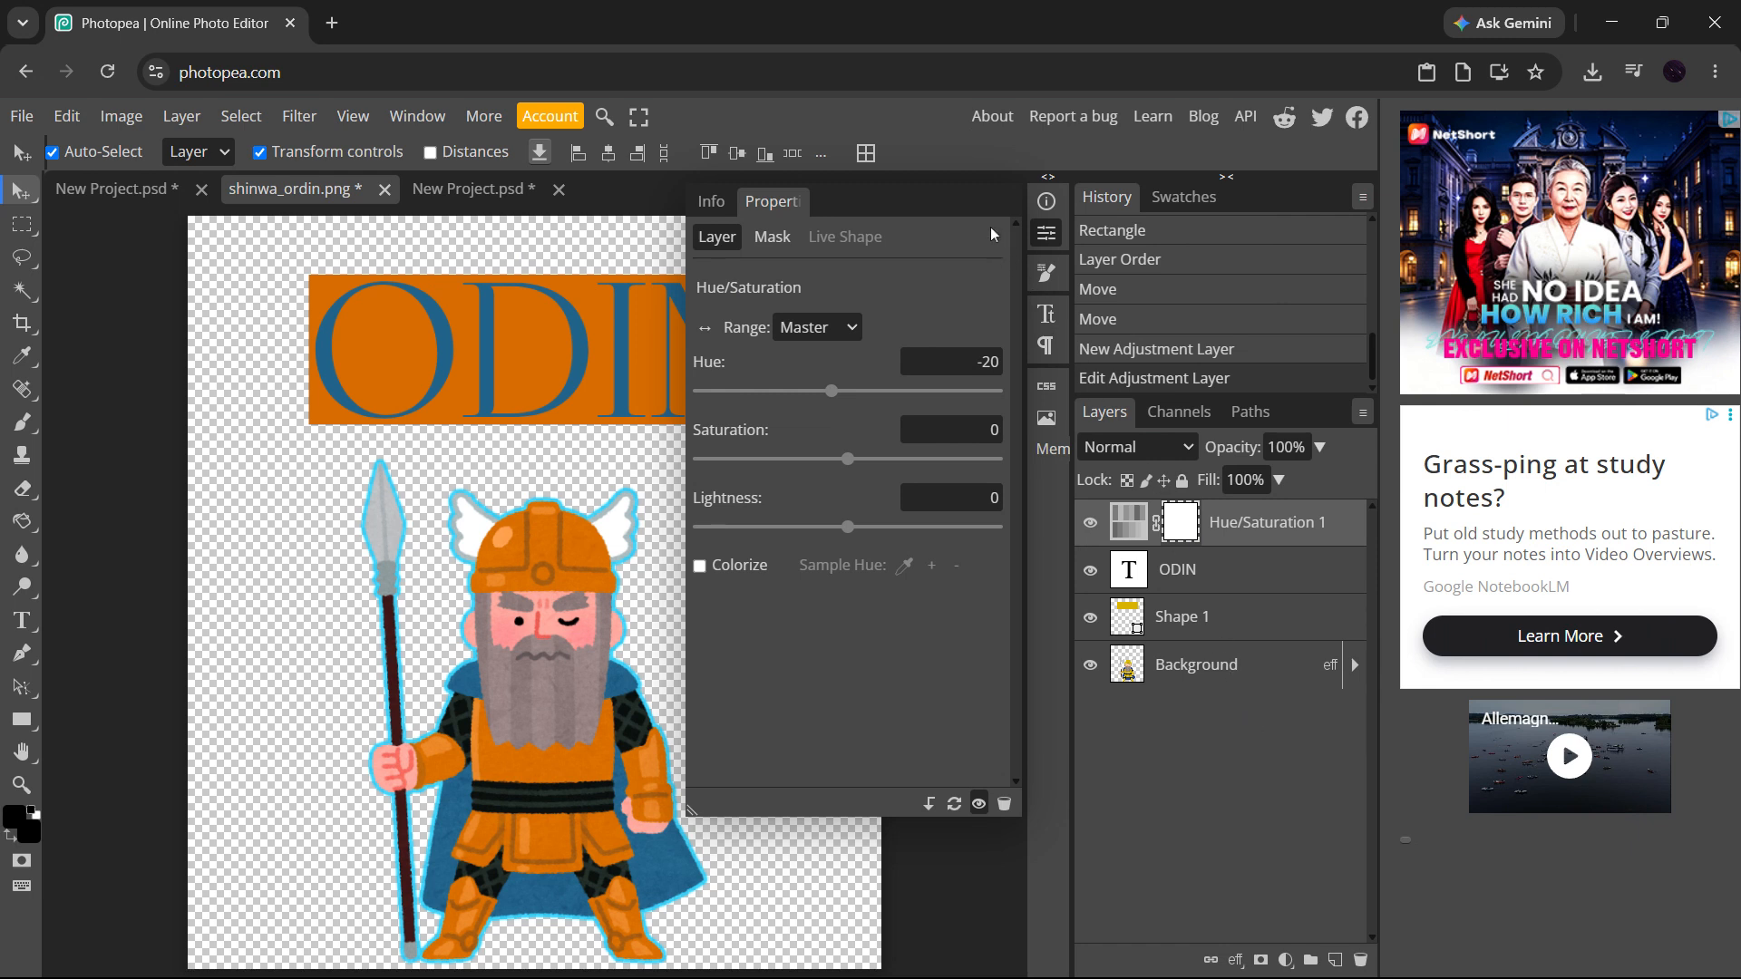
# Step: Set the Hue/Saturation adjustment's master hue to 11
pyautogui.click(1286, 961)
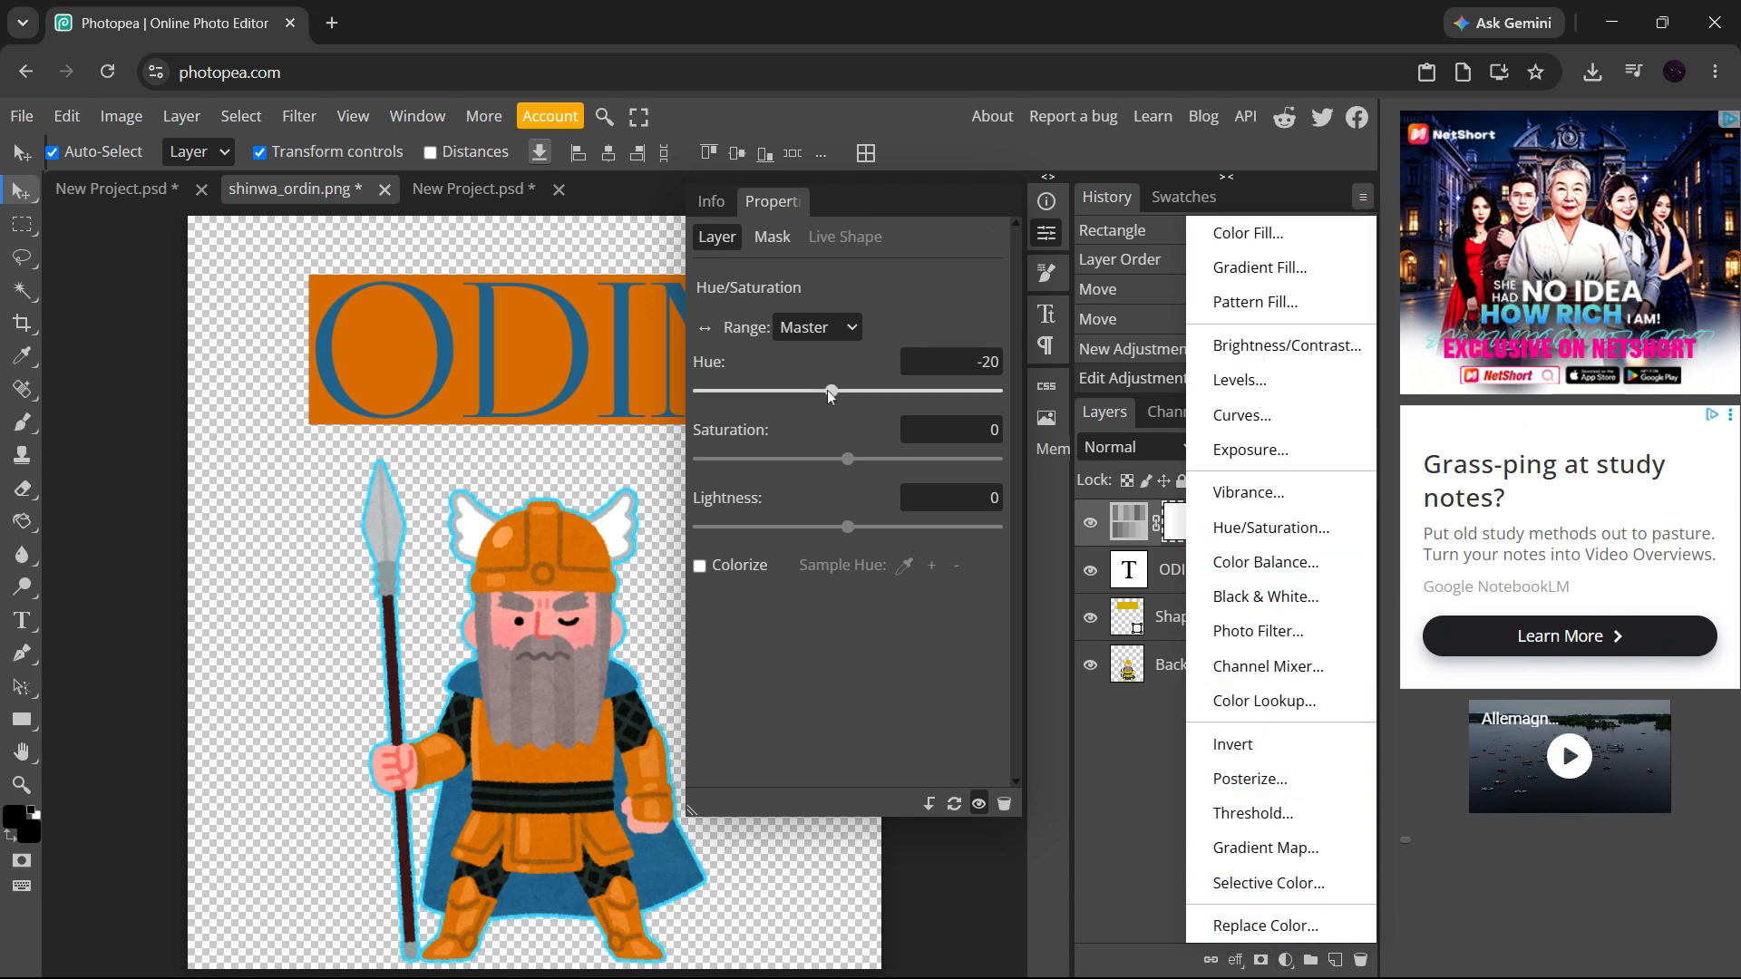
pyautogui.moveTo(832, 393); pyautogui.dragTo(860, 406)
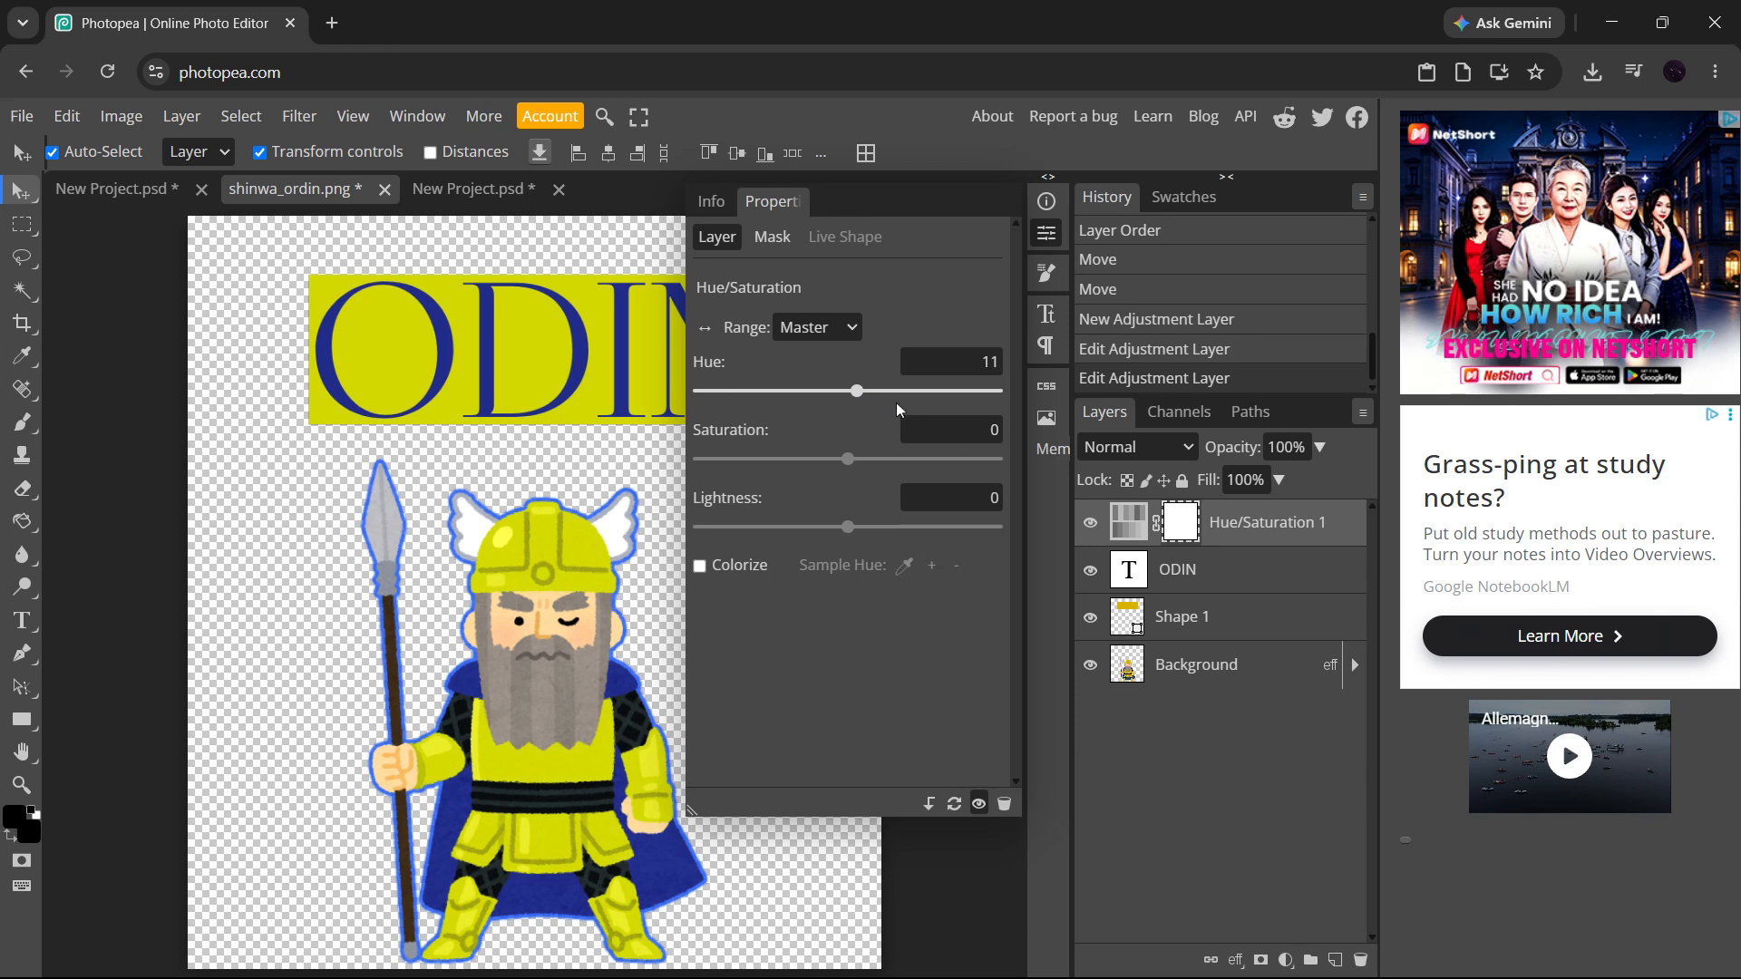
# Step: Compare the artwork with and without the new hue shift, leave the adjustment layer shown, and close its properties with no layer selected
pyautogui.click(1088, 523)
pyautogui.click(1088, 523)
pyautogui.click(1088, 523)
pyautogui.click(1088, 523)
pyautogui.click(1088, 523)
pyautogui.click(1089, 523)
pyautogui.click(1047, 233)
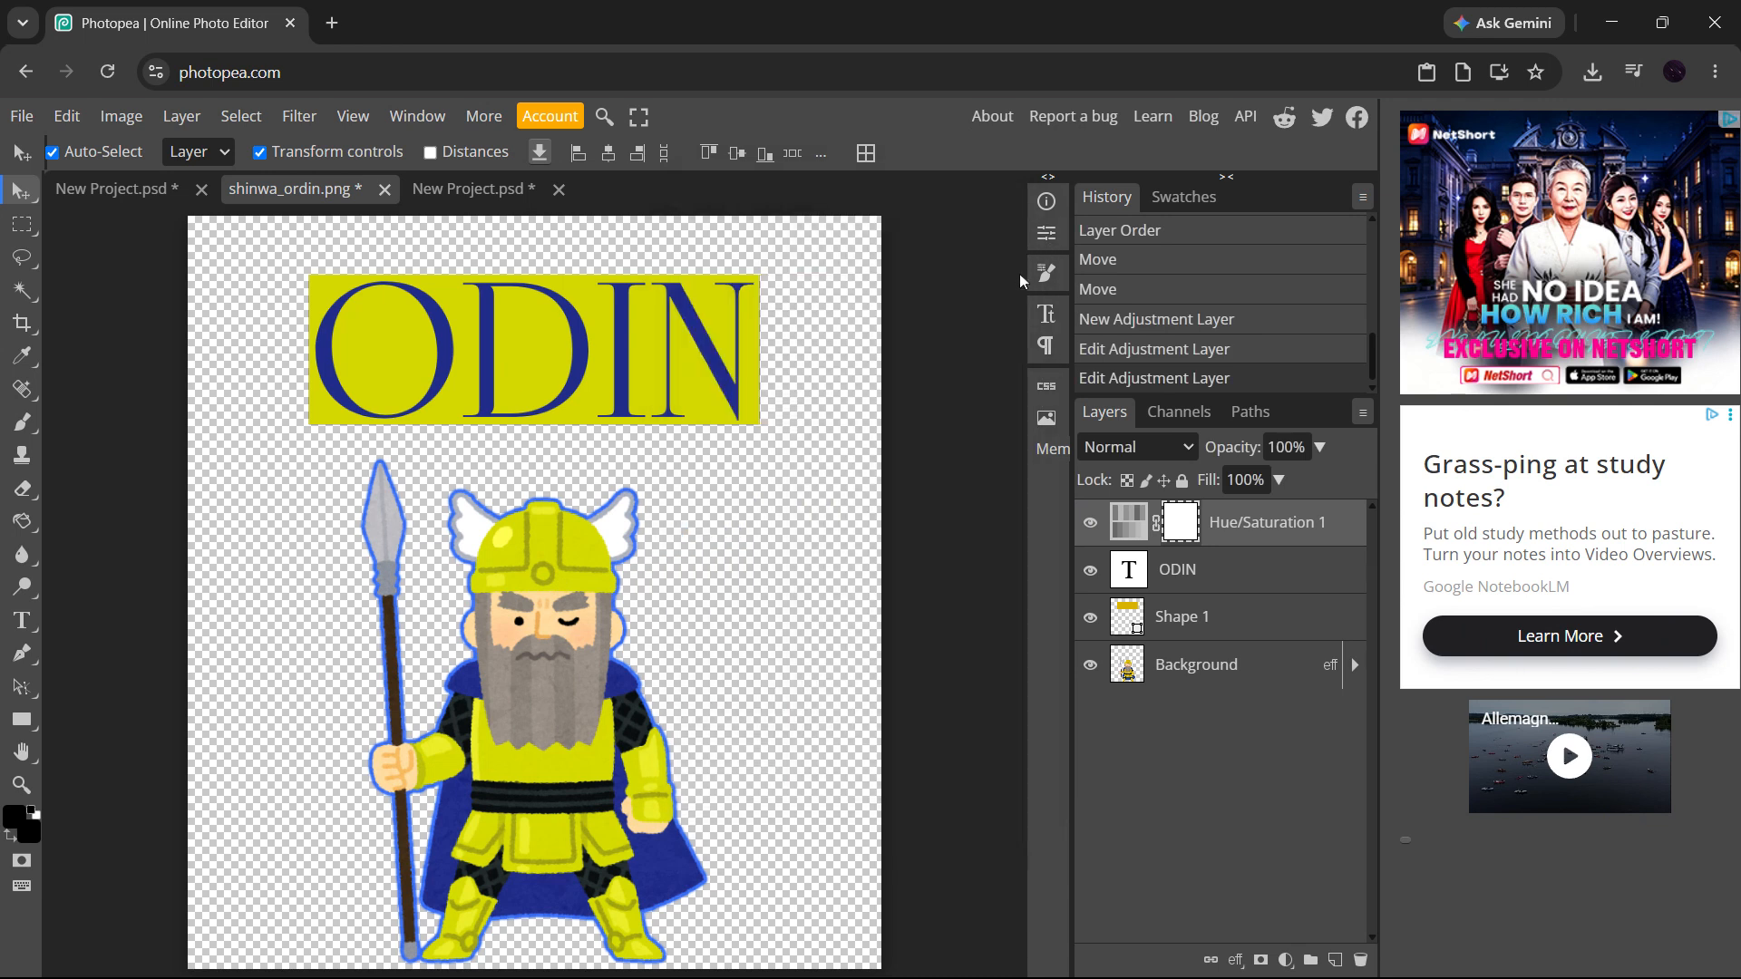
pyautogui.click(912, 791)
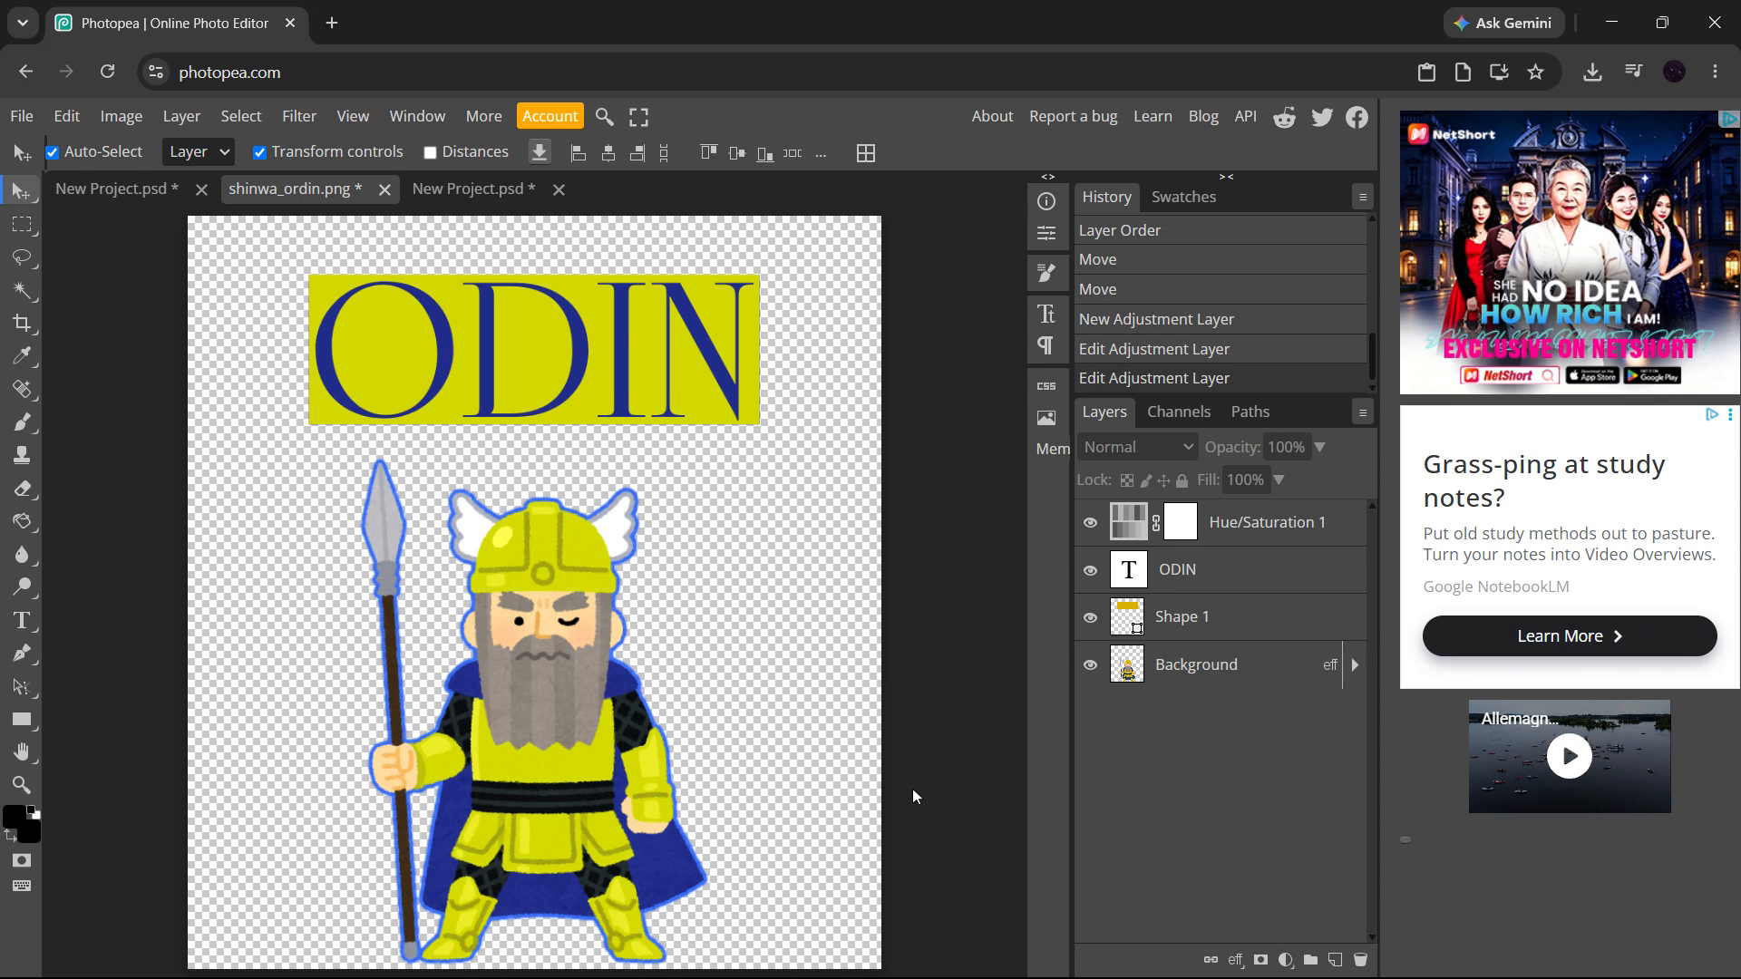